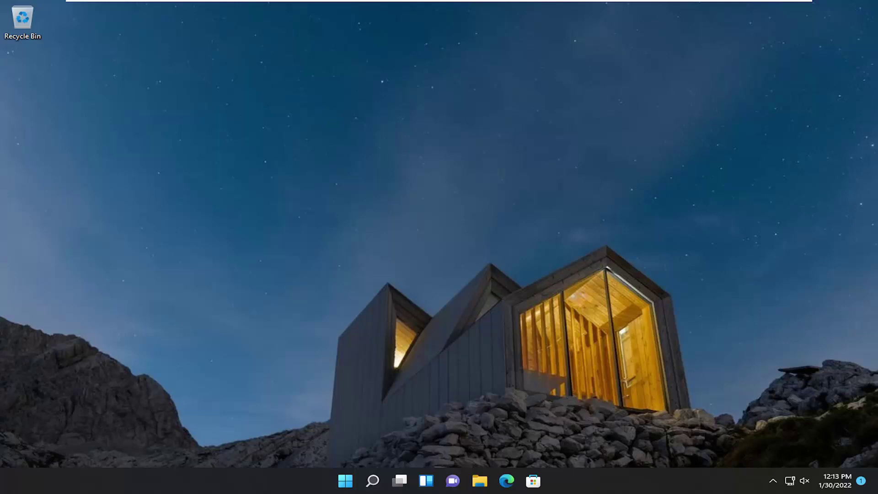
- Search for 'resource monitor' and launch the Resource Monitor app
click(374, 480)
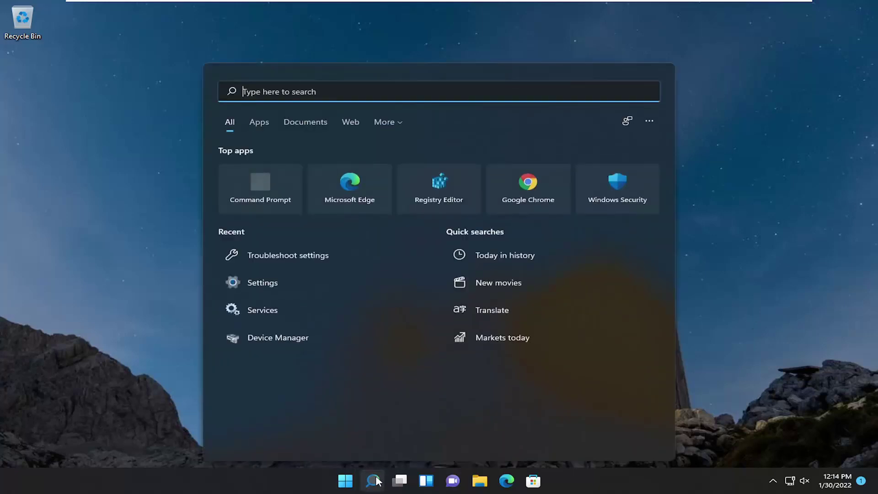
text(resource monitor)
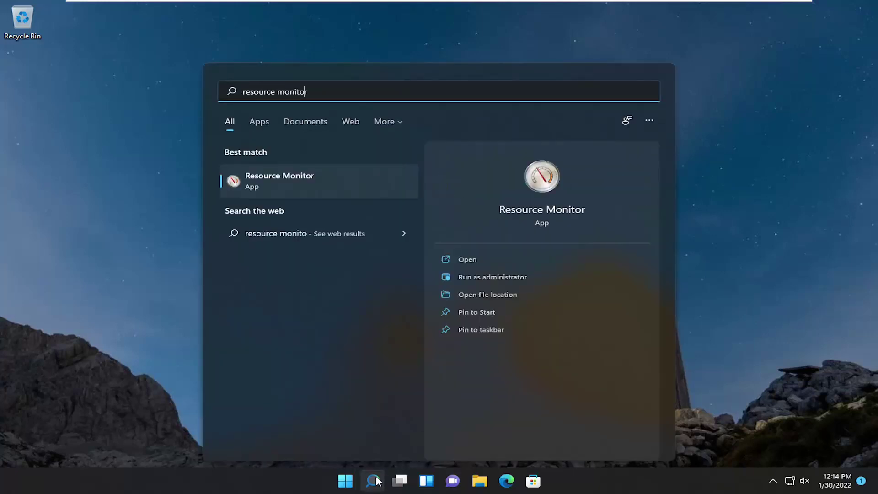
click(310, 186)
- Center the Resource Monitor window and check the Disk and Network overview sections
drag(286, 50, 485, 55)
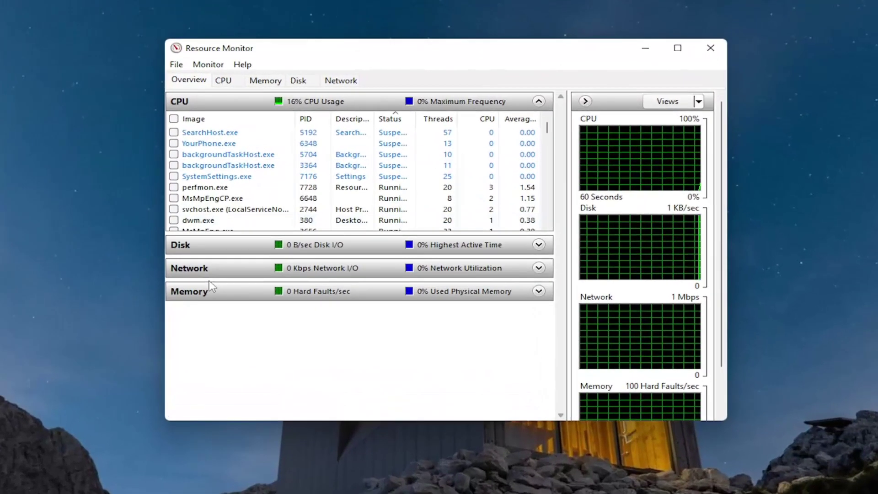
scroll(235, 190, down, 3)
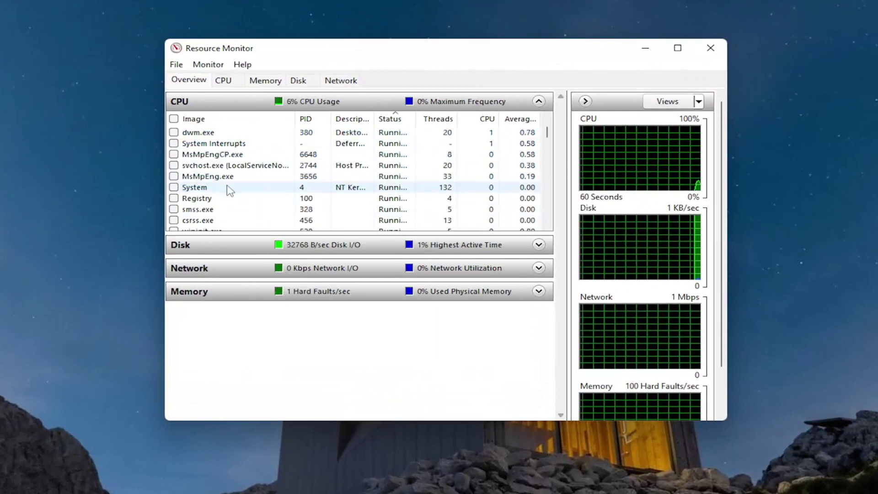
click(539, 244)
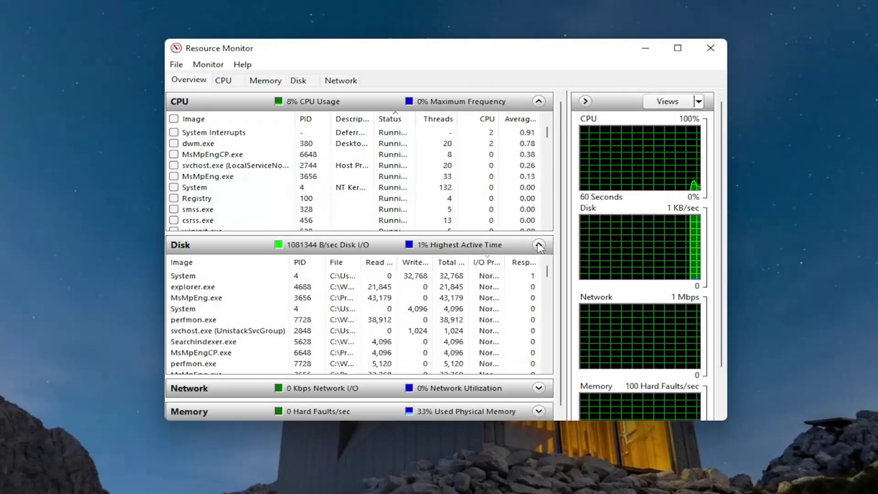
click(538, 244)
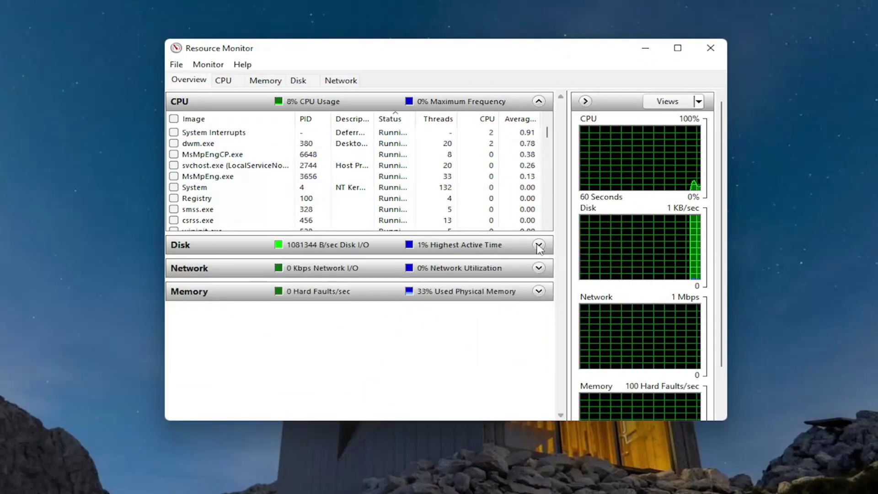
click(539, 268)
- Expand the per-process Memory section and collapse the CPU section
click(538, 291)
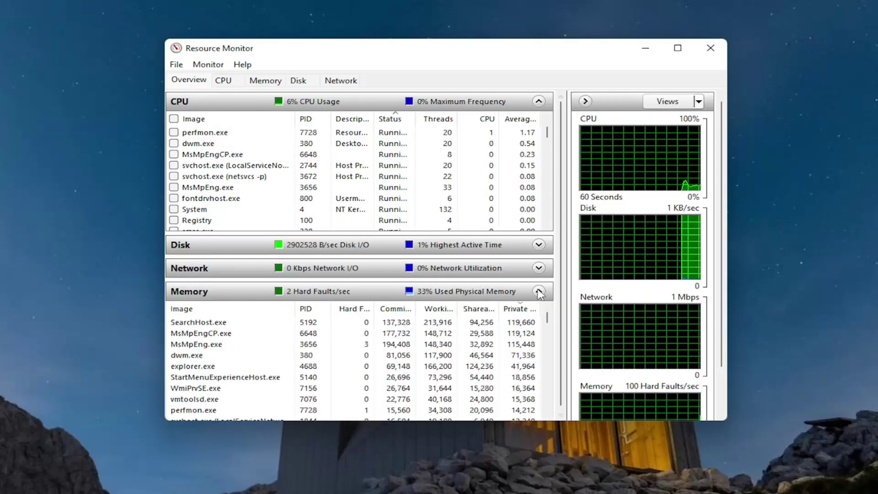
scroll(460, 355, down, 3)
scroll(459, 354, down, 3)
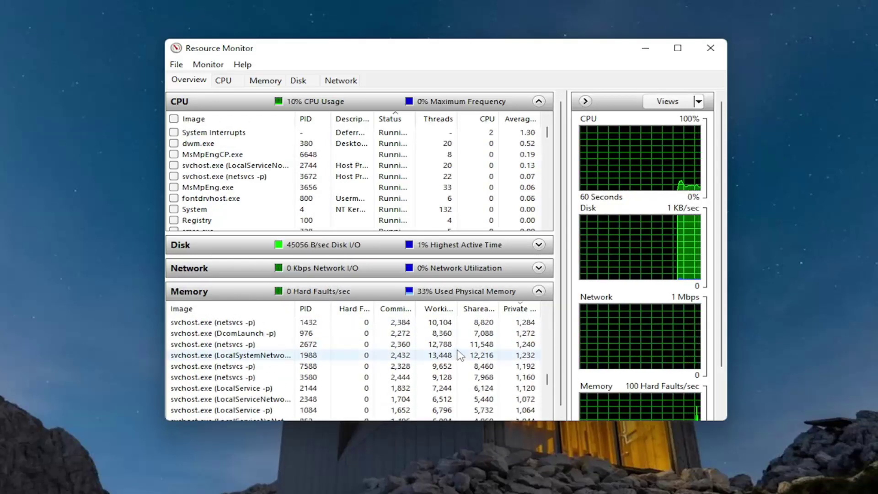
scroll(460, 354, down, 3)
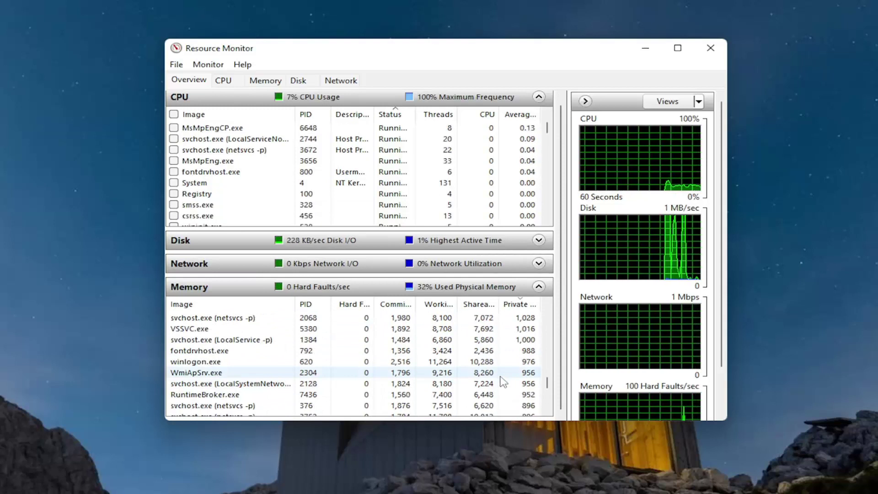
click(195, 96)
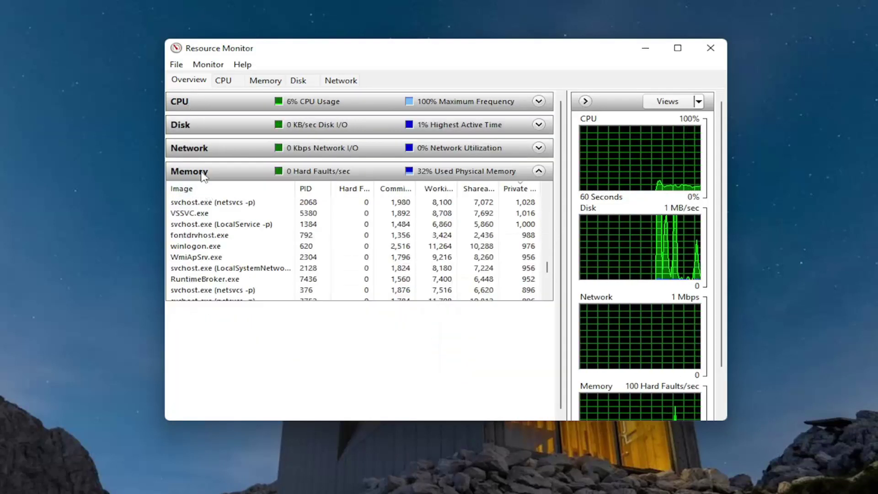
click(206, 247)
click(280, 172)
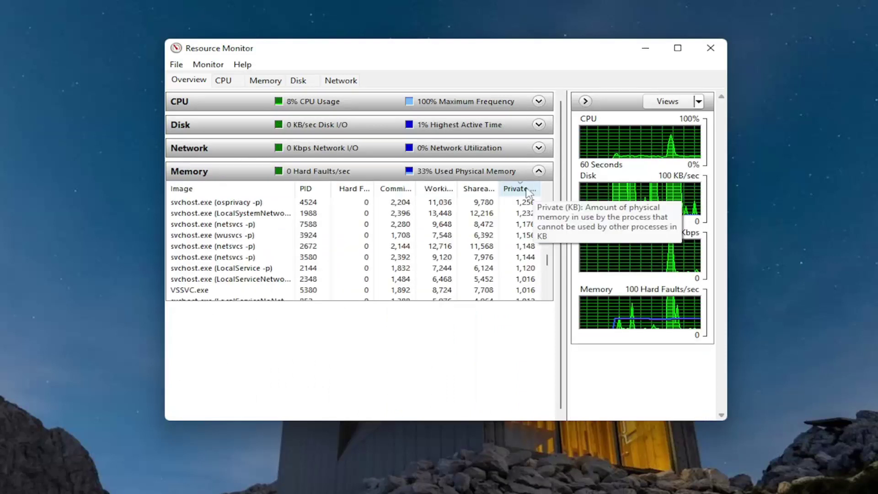
mouse_move(356, 188)
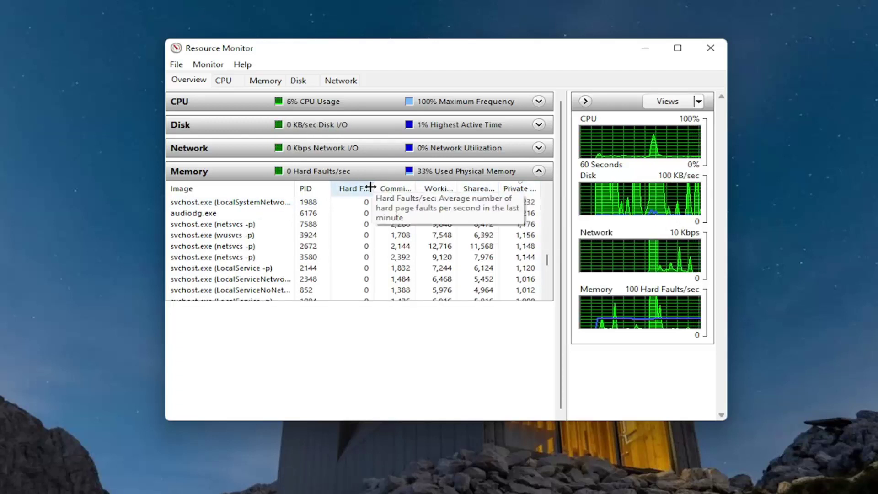
scroll(232, 244, down, 5)
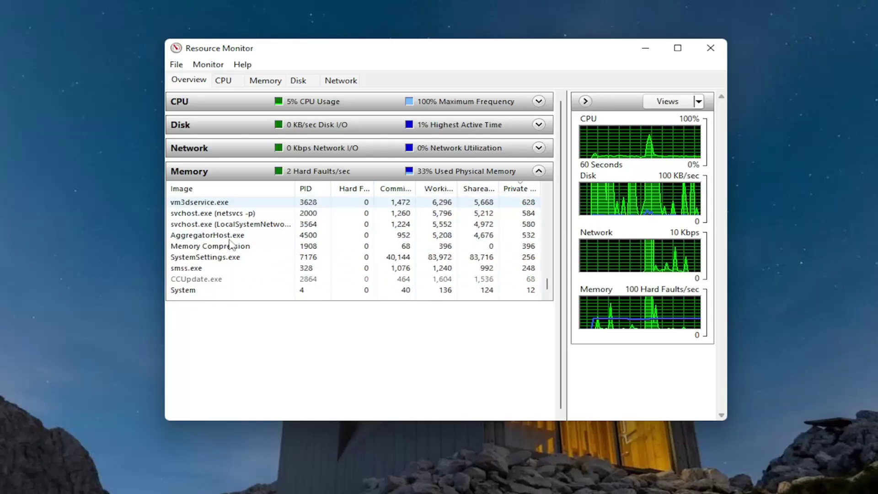
scroll(233, 254, up, 5)
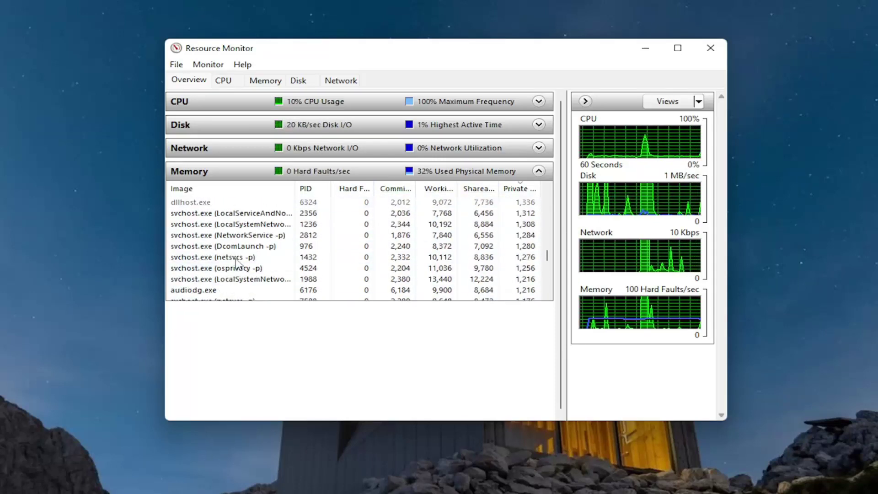
scroll(234, 259, up, 3)
scroll(233, 255, up, 2)
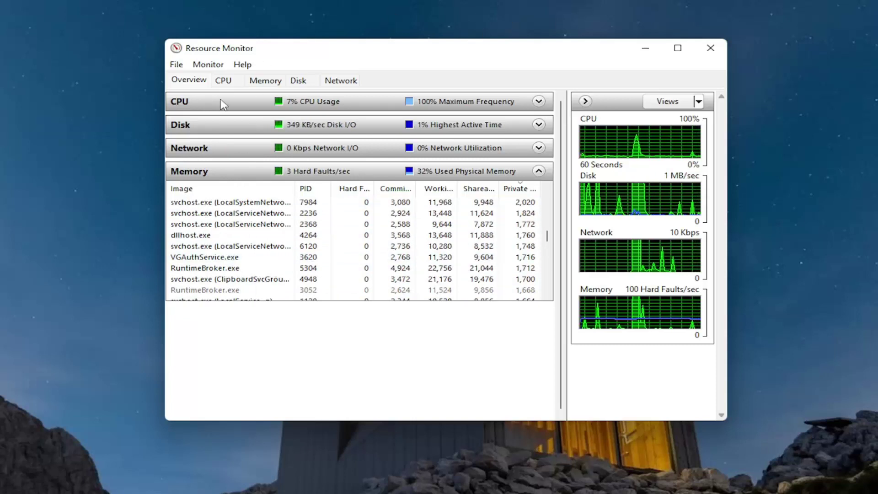
click(218, 150)
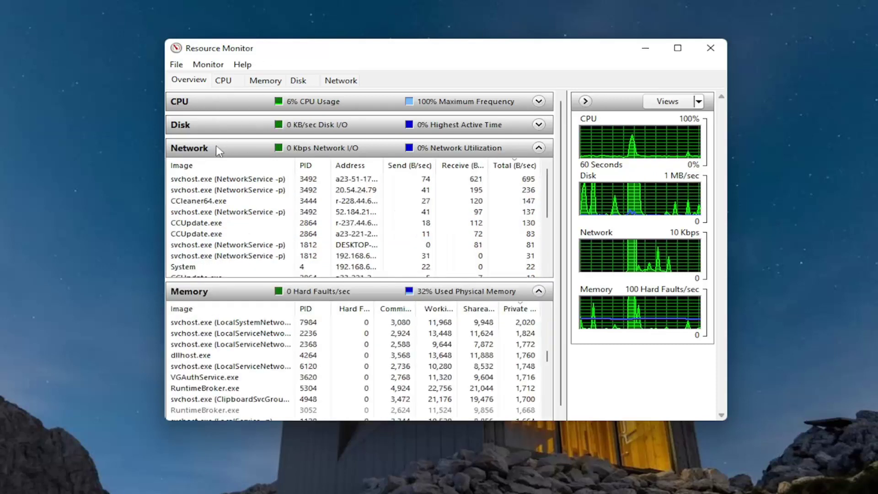
click(219, 149)
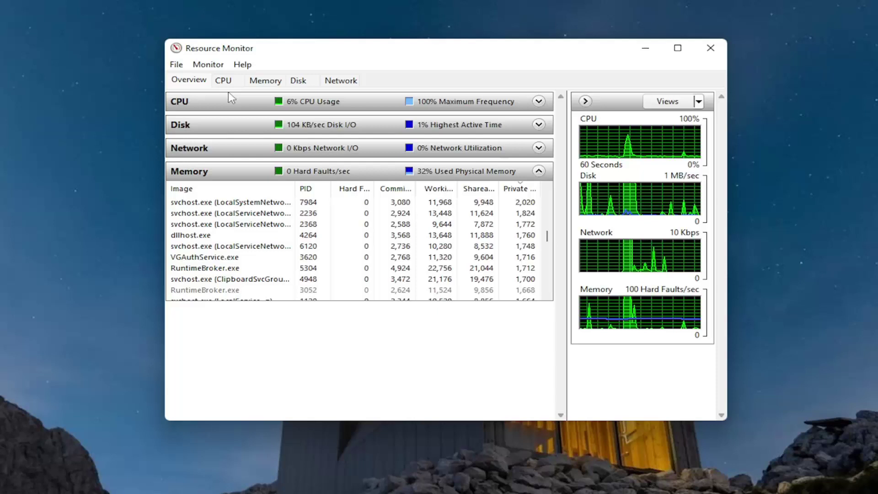
click(224, 81)
- Switch to the Memory tab to view per-process memory and physical memory breakdown
click(265, 81)
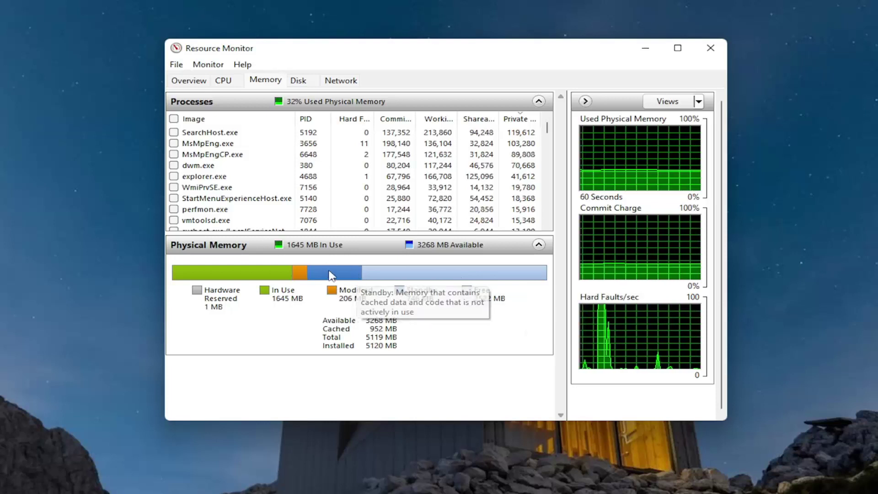
scroll(254, 155, down, 3)
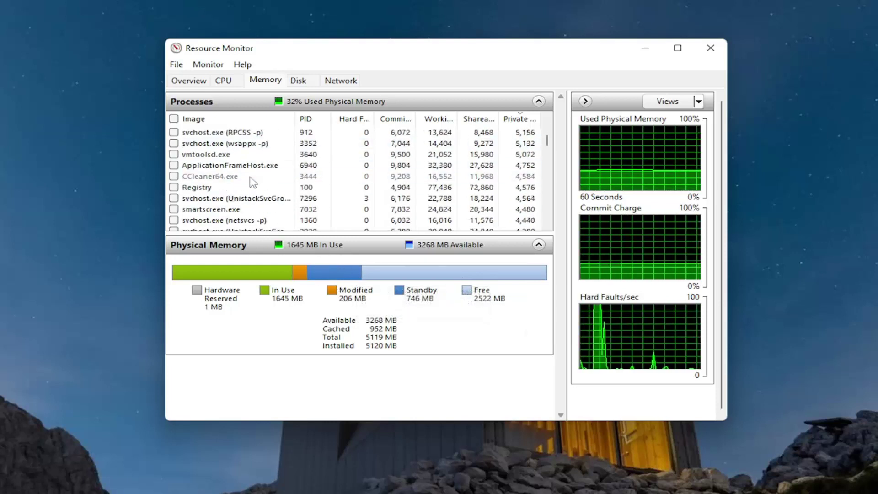
scroll(253, 178, down, 3)
scroll(251, 192, down, 3)
scroll(250, 200, down, 2)
scroll(250, 199, down, 3)
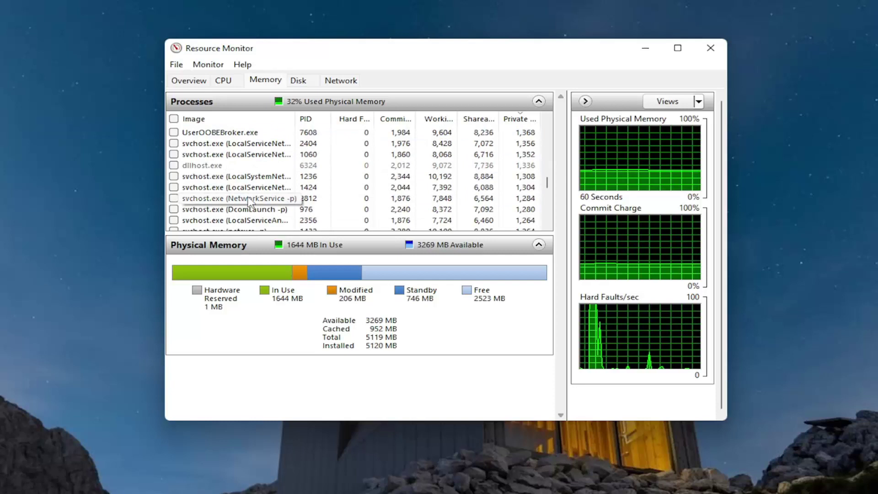
scroll(250, 201, down, 3)
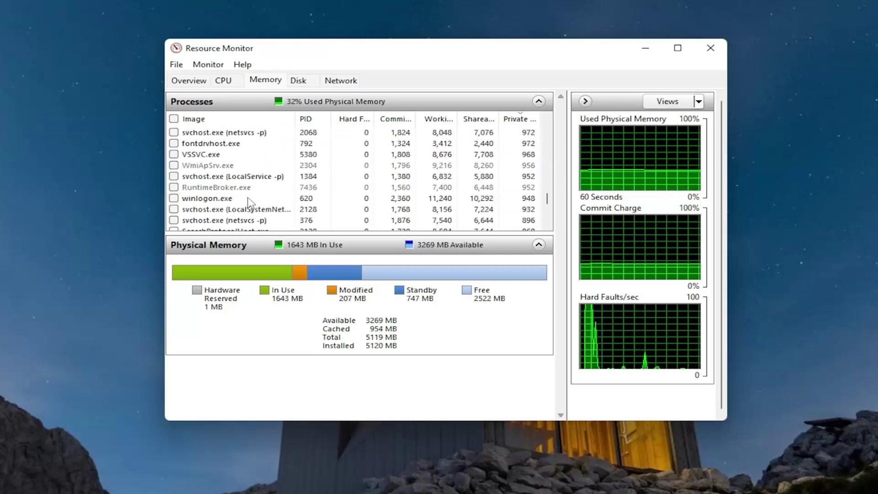
scroll(251, 201, up, 3)
scroll(268, 172, up, 3)
scroll(287, 143, up, 3)
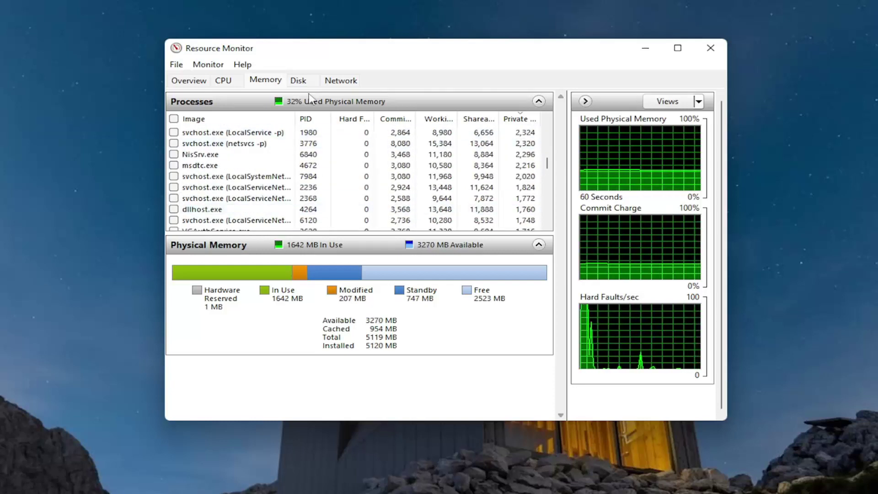